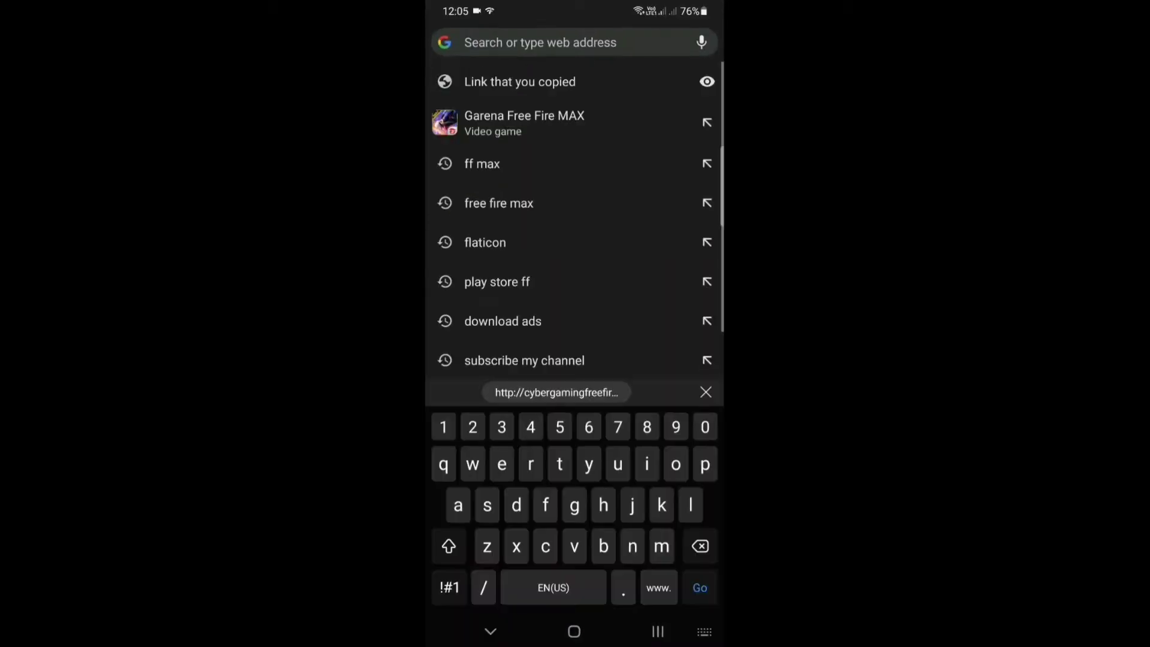
# Step: Paste the copied Blogger post link into the address bar and load it
pyautogui.click(467, 43)
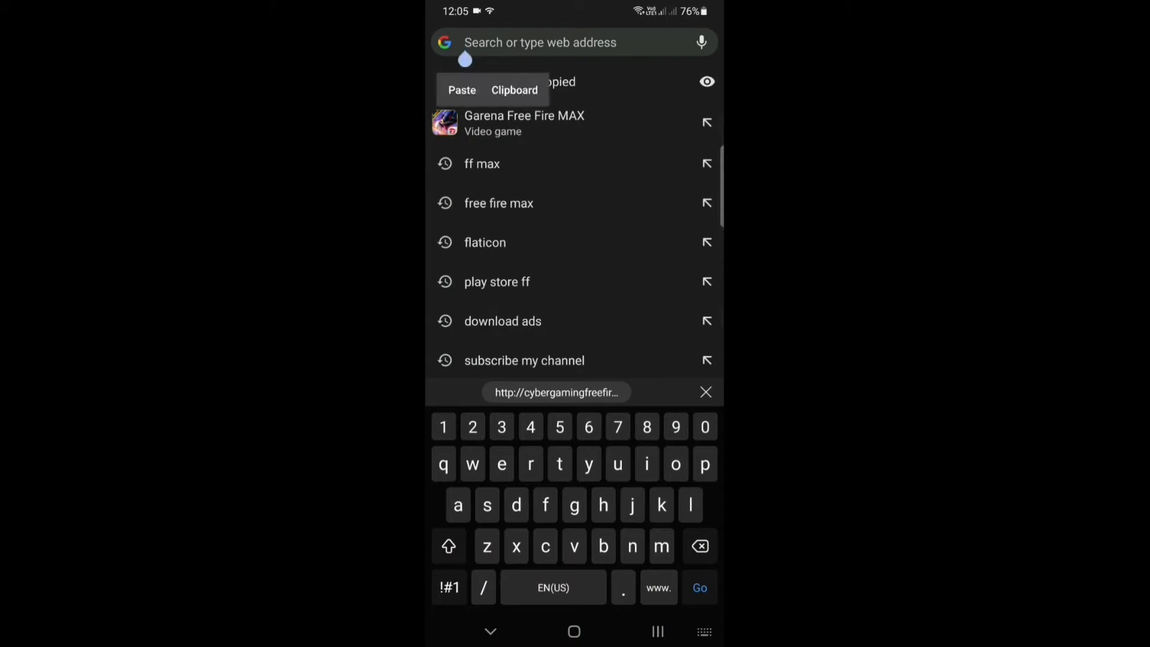
pyautogui.click(461, 90)
pyautogui.press('Return')
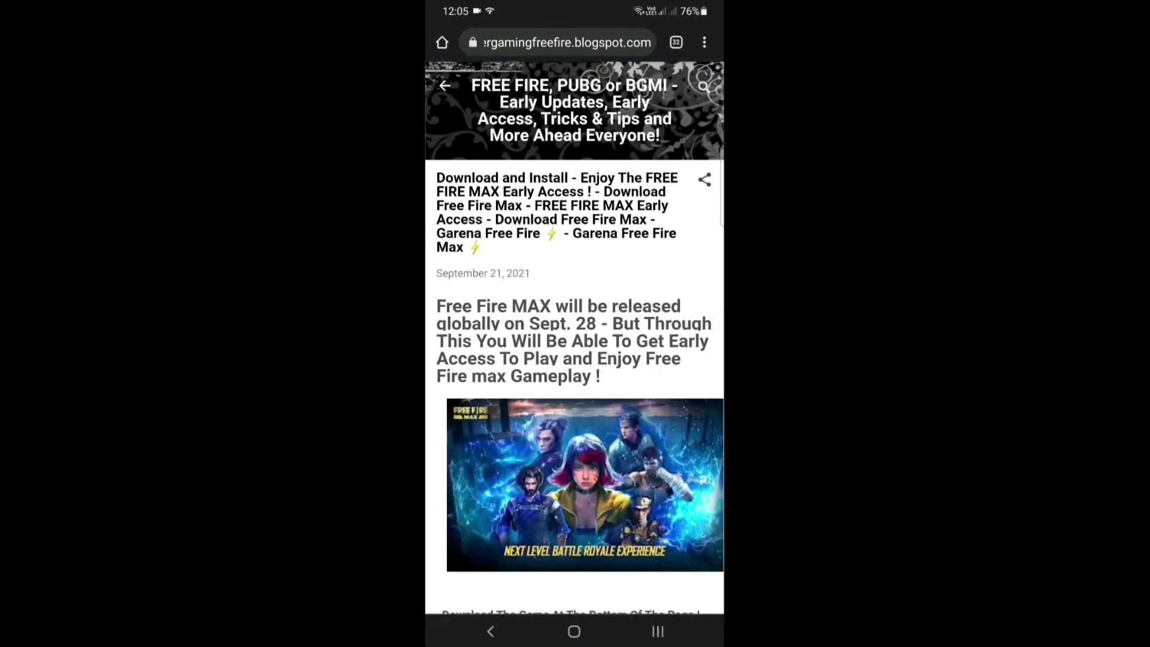
pyautogui.scroll(-5, 575, 360)
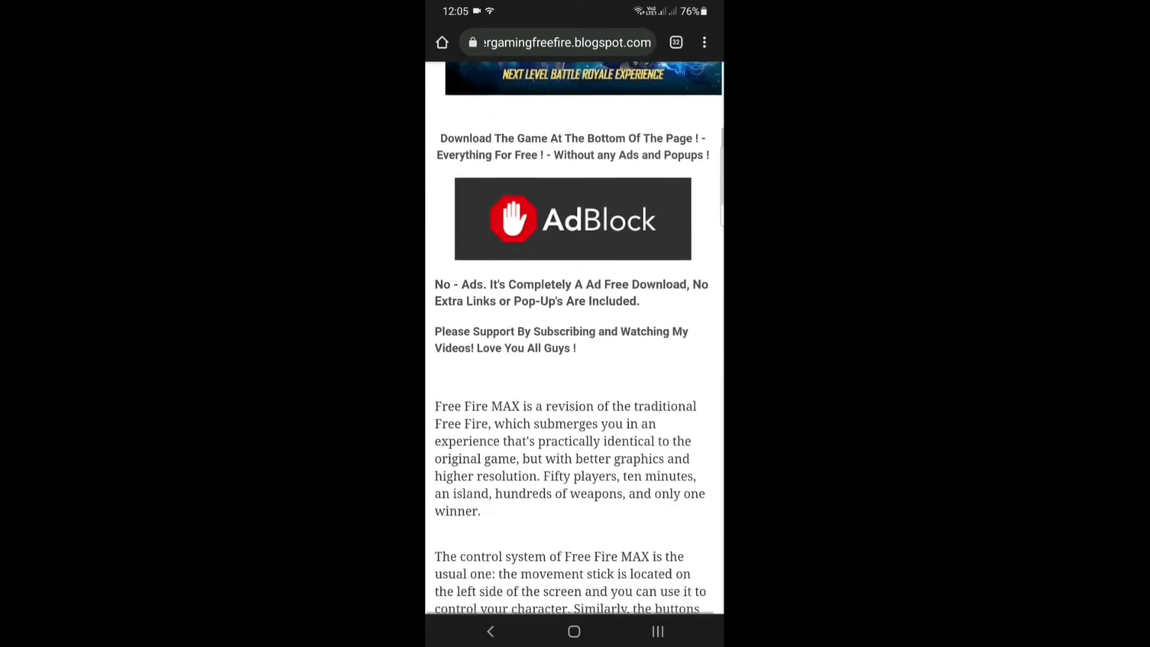
pyautogui.scroll(-5, 576, 360)
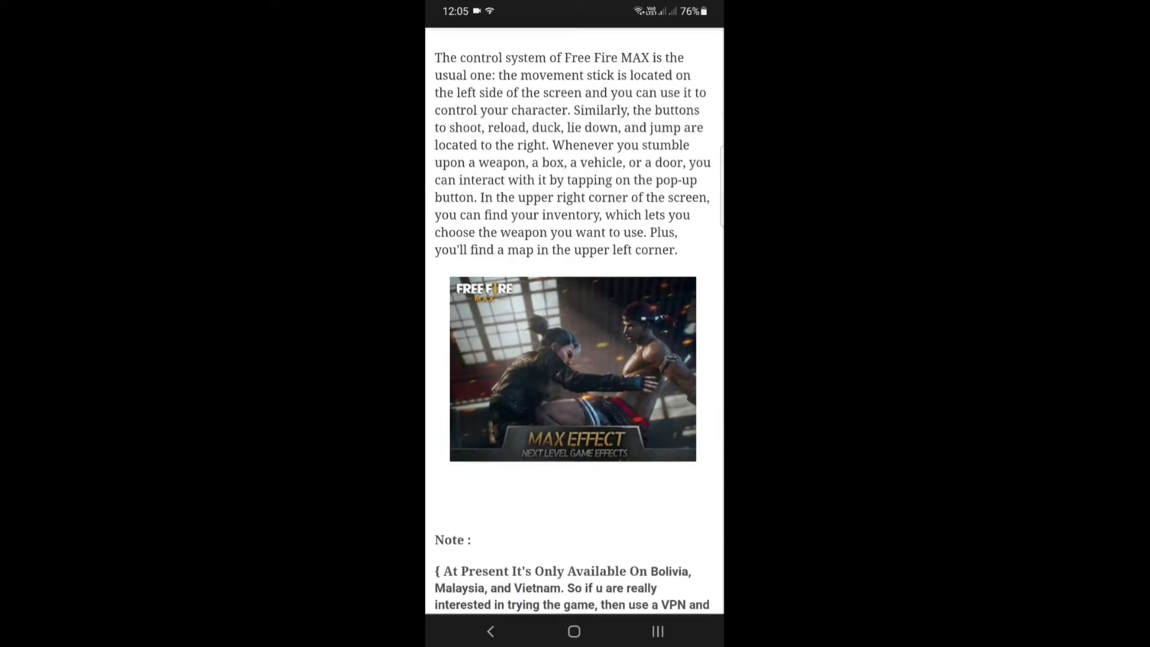
pyautogui.scroll(4, 575, 360)
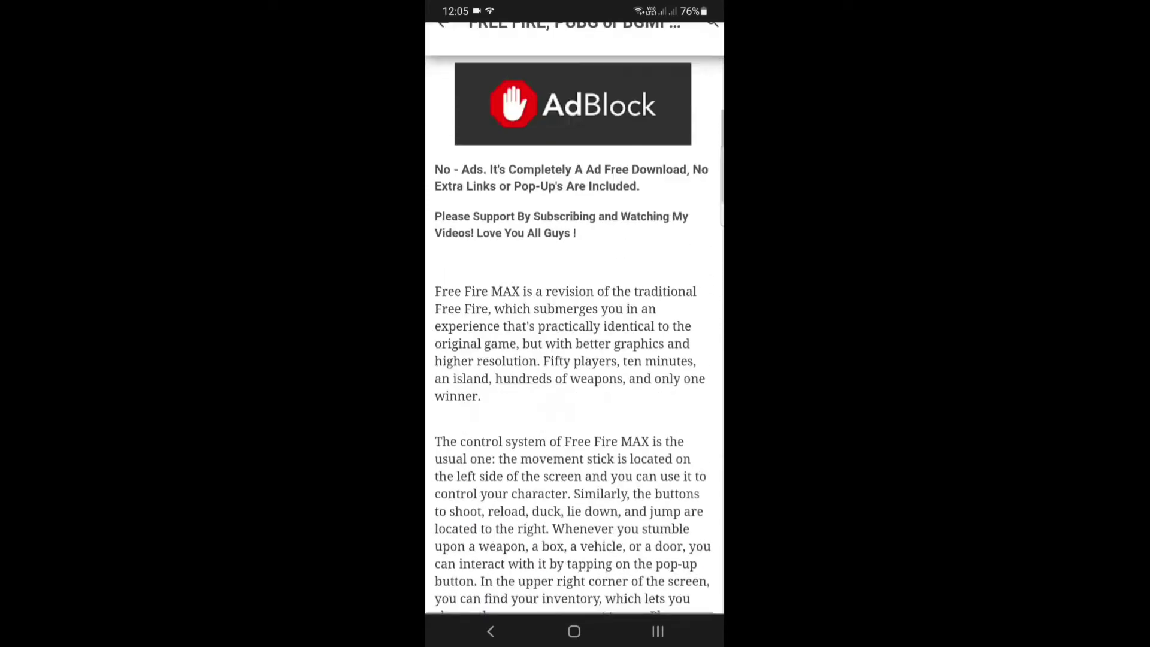
pyautogui.scroll(-2, 575, 360)
pyautogui.scroll(-2, 575, 359)
pyautogui.scroll(-2, 575, 359)
pyautogui.scroll(-2, 575, 360)
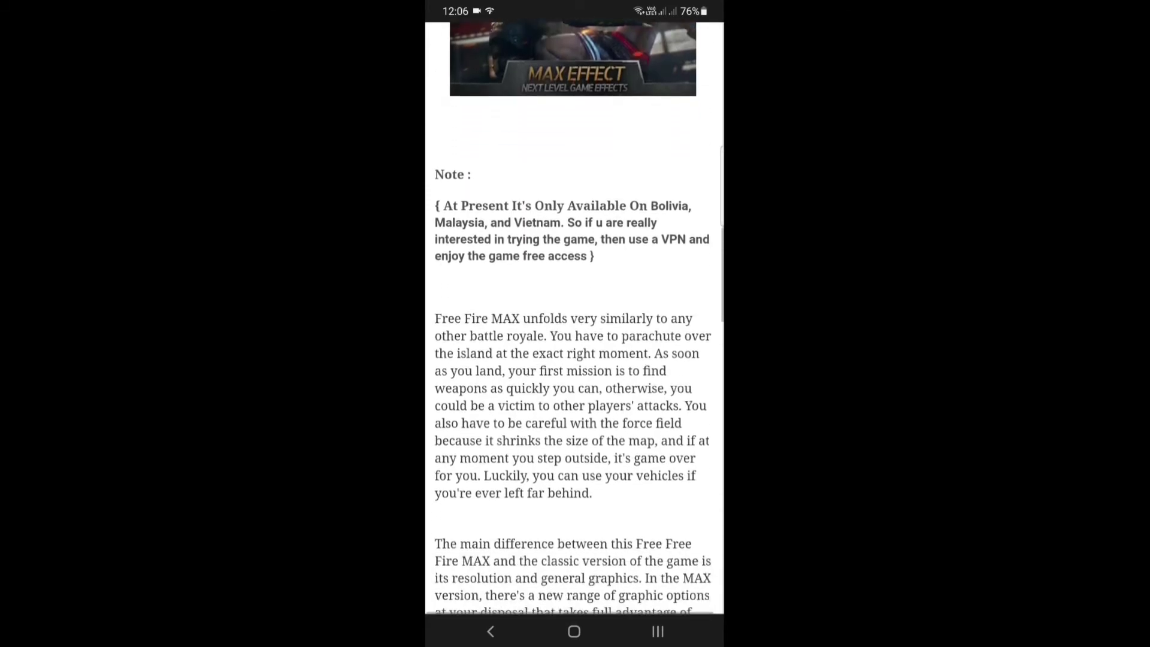
pyautogui.scroll(-5, 575, 359)
pyautogui.scroll(-1, 576, 360)
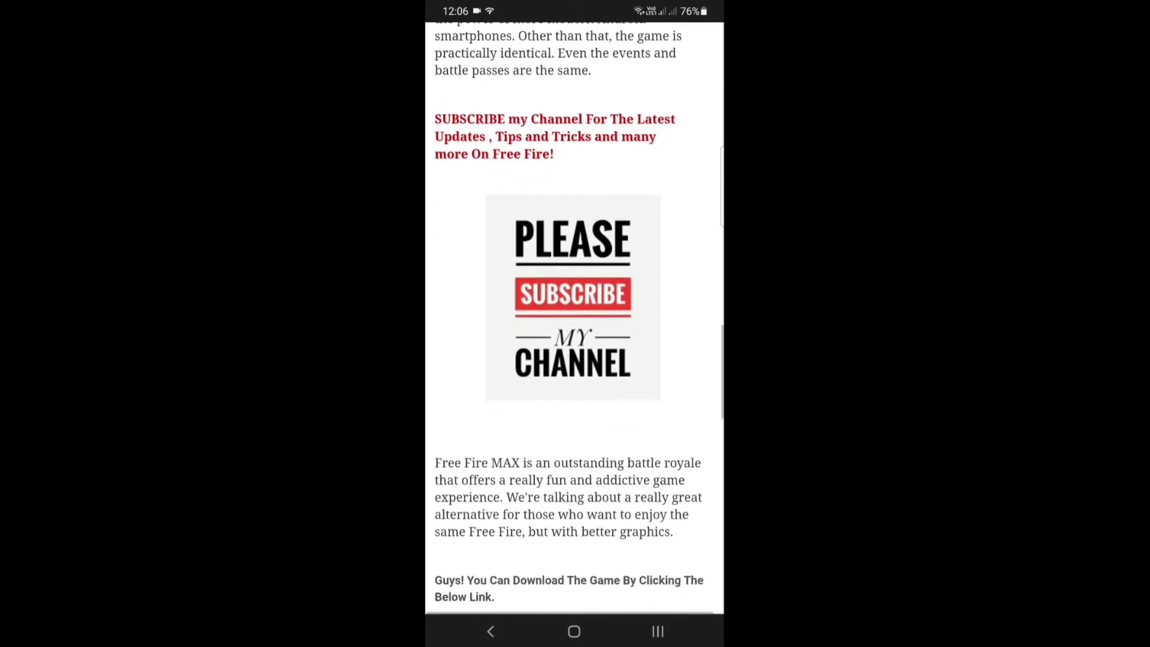
pyautogui.scroll(-2, 575, 324)
pyautogui.scroll(-2, 575, 324)
pyautogui.scroll(-2, 575, 324)
pyautogui.scroll(-2, 575, 324)
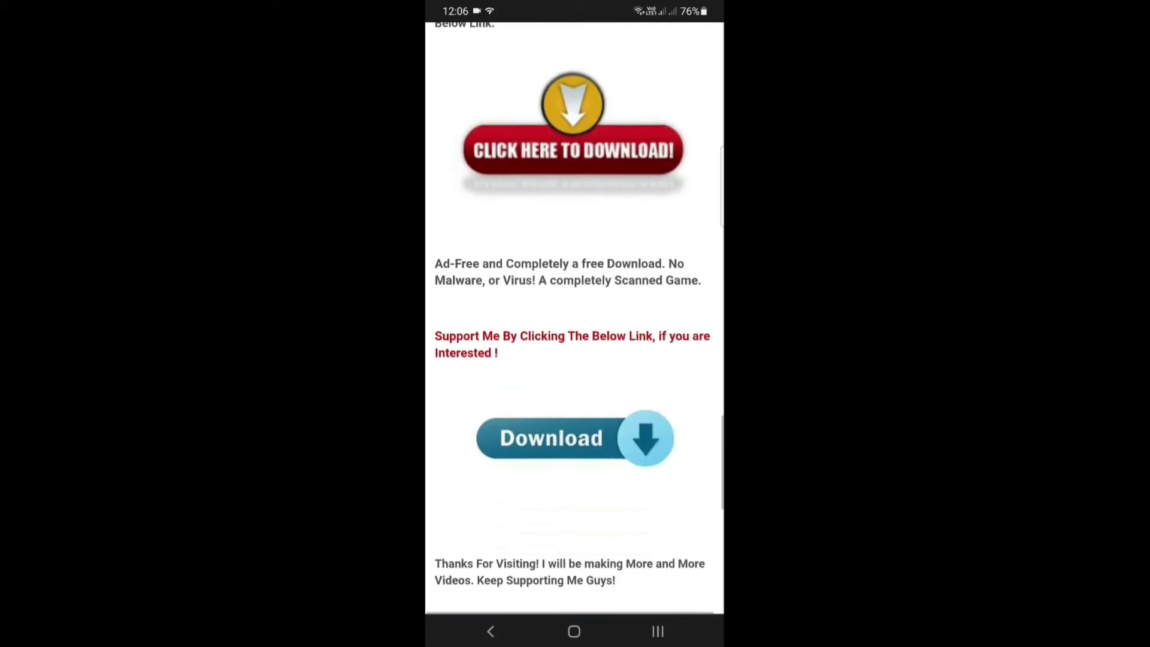
pyautogui.scroll(2, 575, 359)
pyautogui.scroll(1, 575, 360)
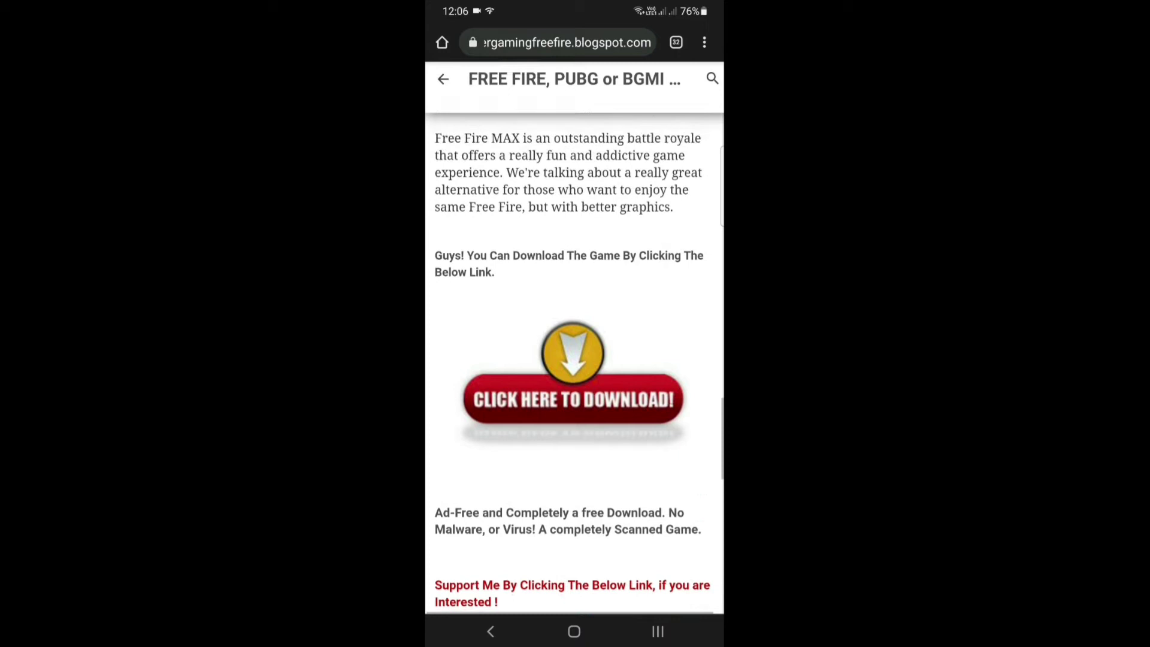
# Step: Start the Free Fire MAX XAPK download from Uptodown's latest version page
pyautogui.click(573, 399)
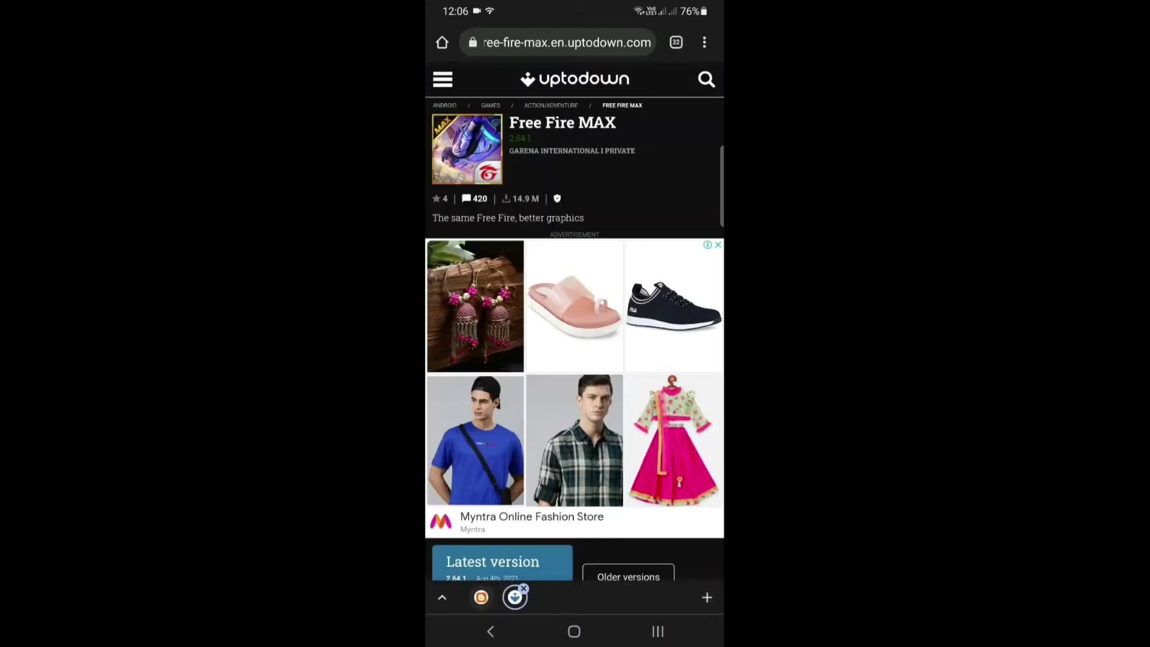
pyautogui.scroll(-2, 576, 360)
pyautogui.click(501, 433)
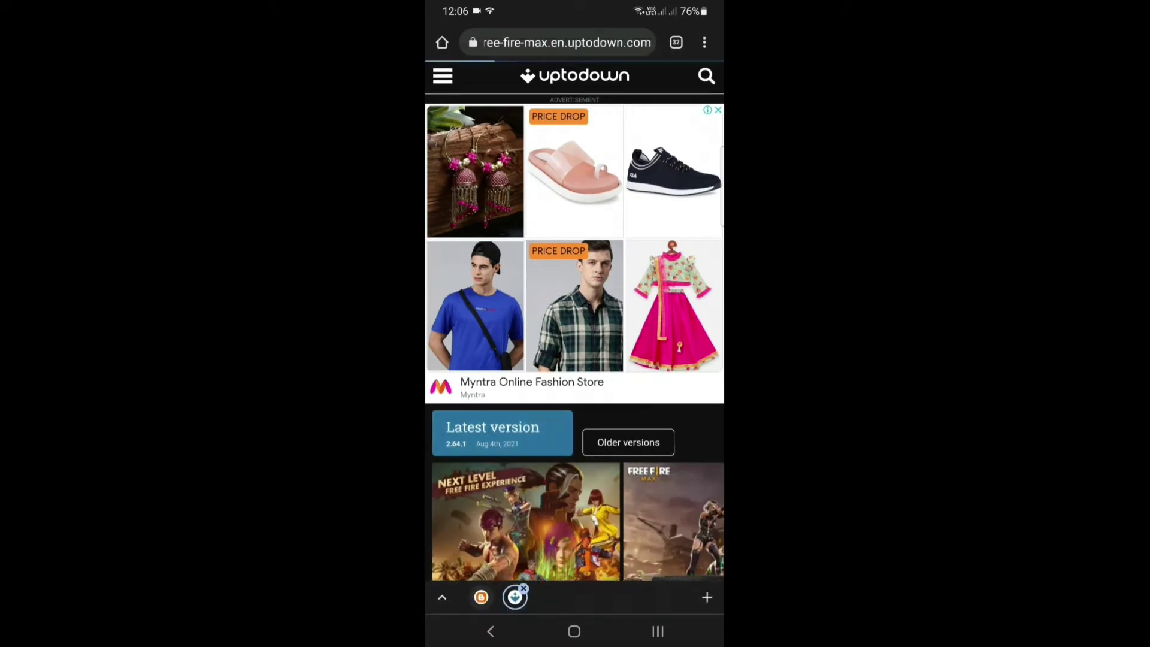
pyautogui.scroll(-2, 576, 333)
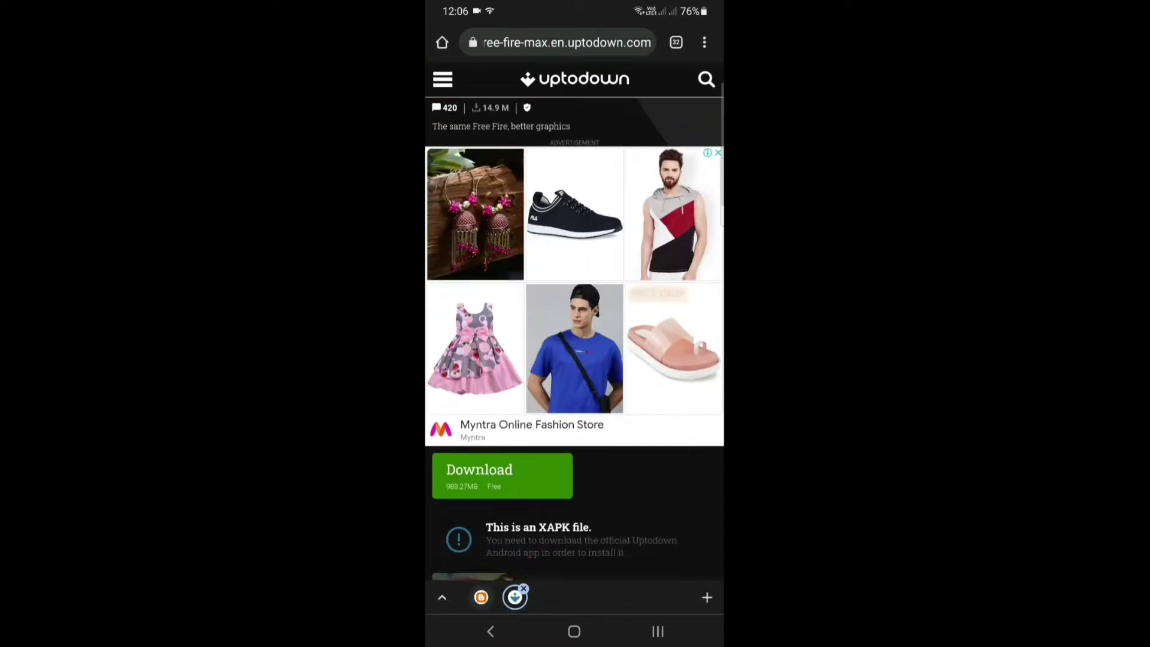
pyautogui.click(501, 417)
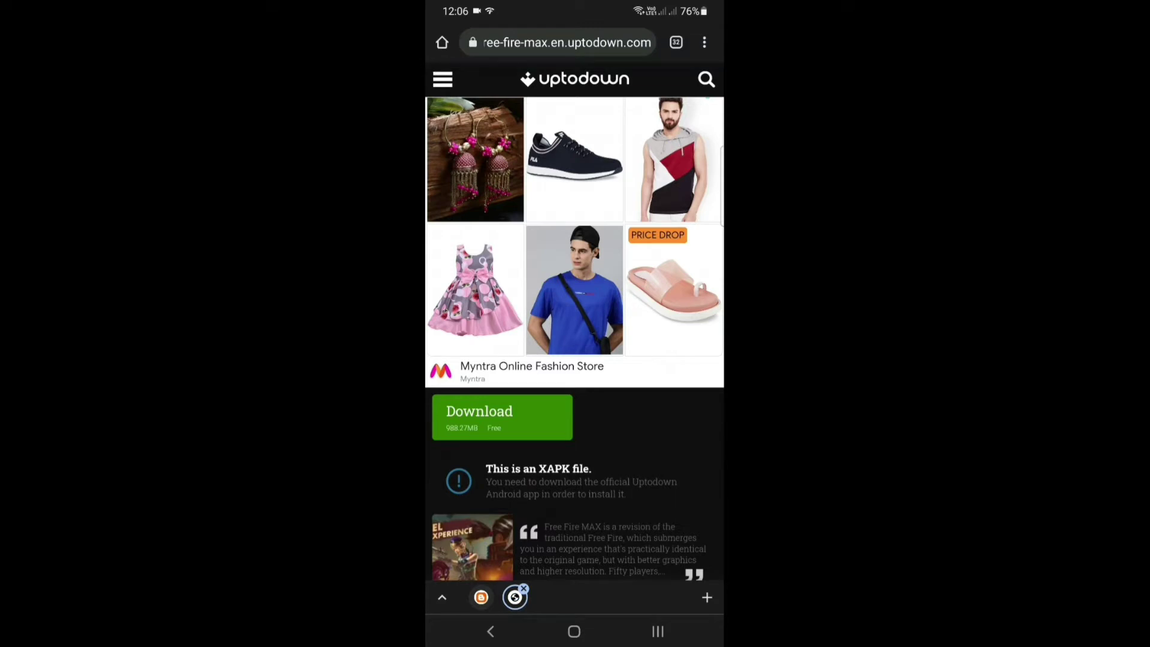
# Step: Dismiss the download-later prompt and check the 988.27 MB download's progress in notifications
pyautogui.click(669, 403)
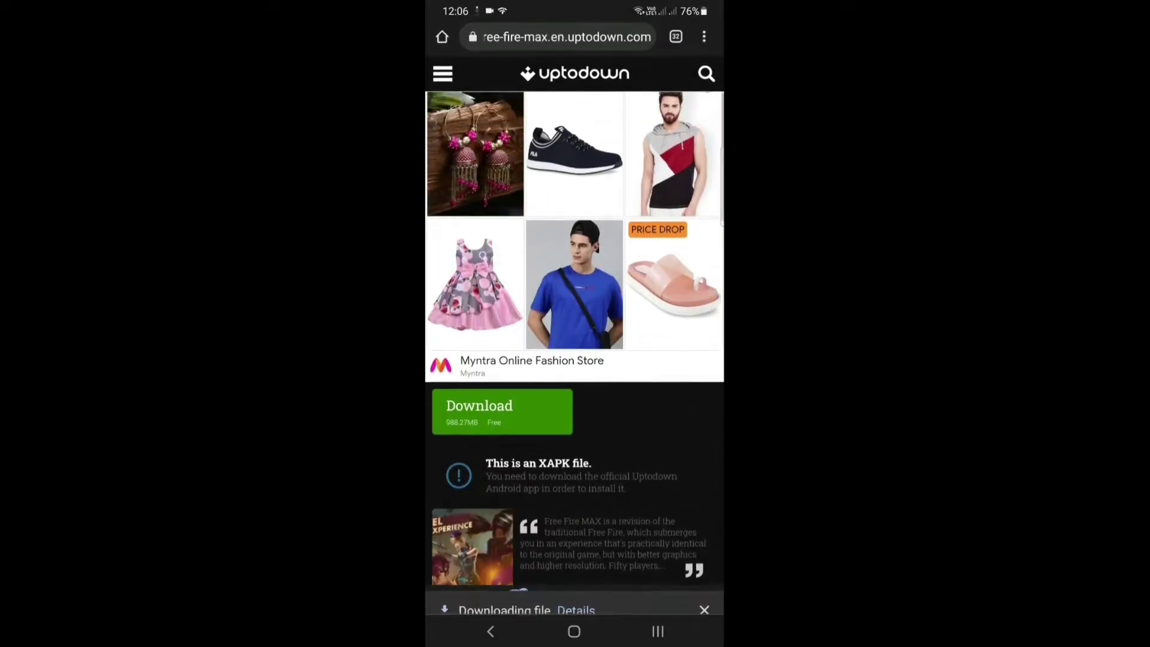
pyautogui.moveTo(575, 9); pyautogui.dragTo(576, 404)
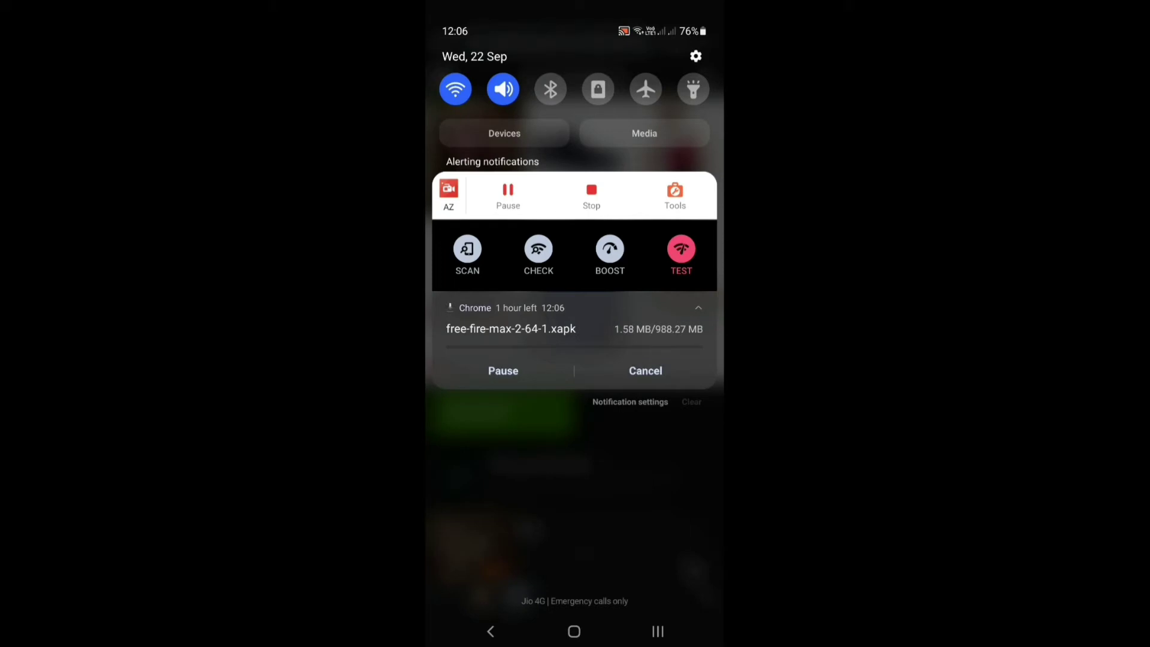
pyautogui.moveTo(575, 494); pyautogui.dragTo(575, 135)
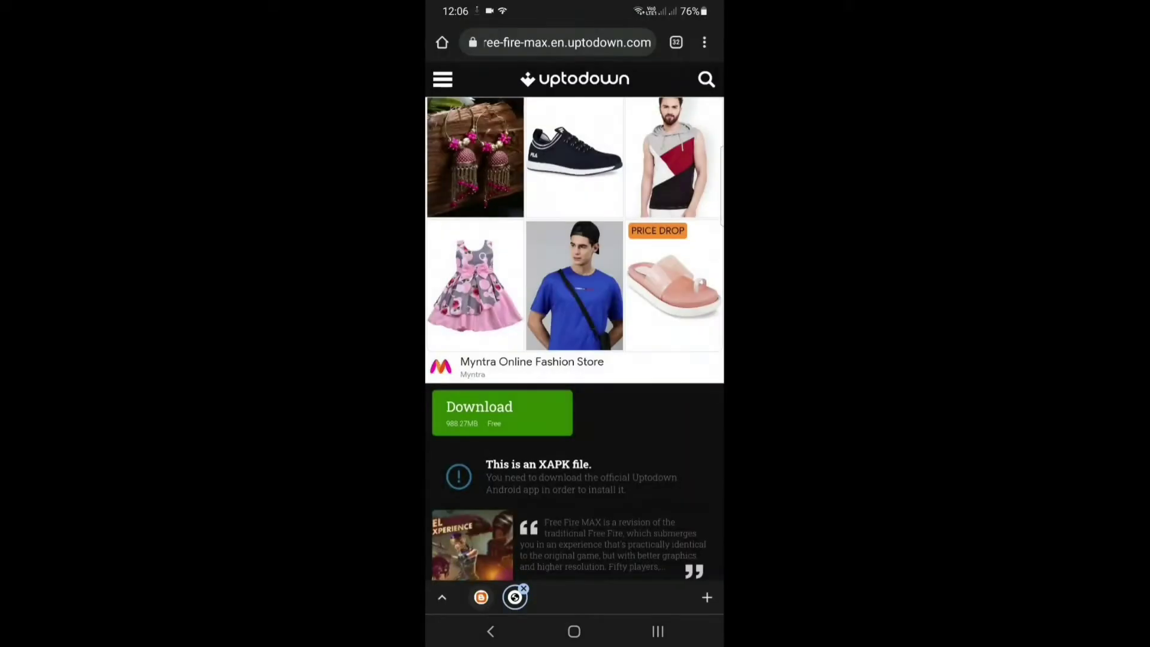
pyautogui.scroll(2, 575, 360)
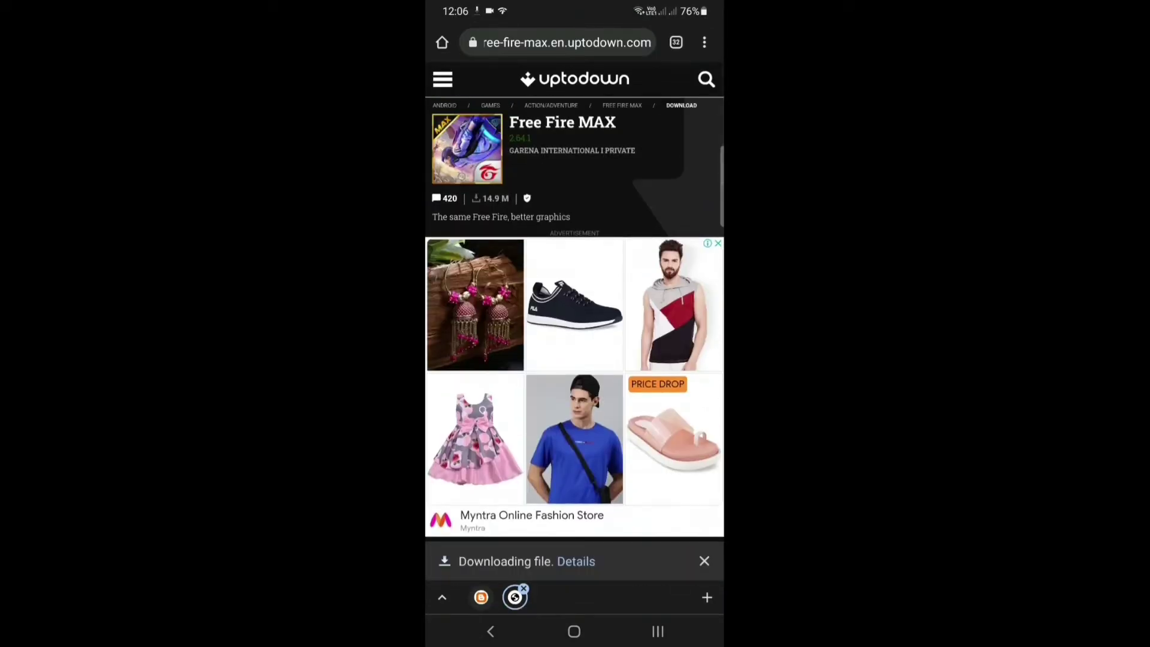
# Step: Return to the blog tab and open the popular Free Fire MAX pre-register post
pyautogui.click(480, 597)
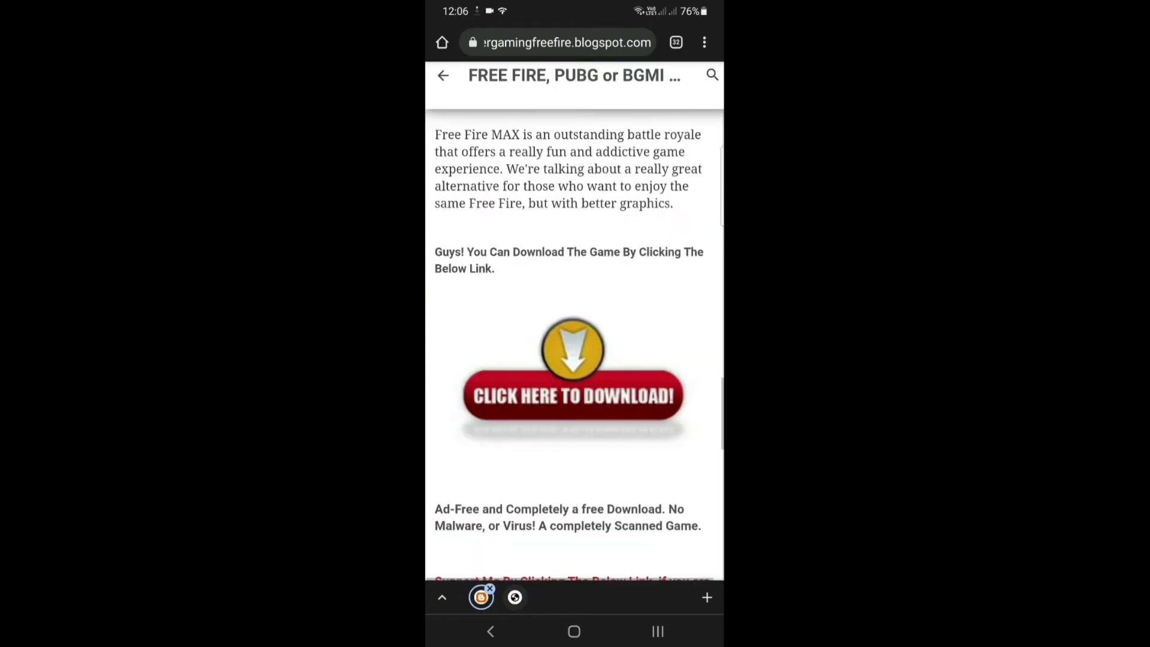
pyautogui.scroll(-5, 575, 359)
pyautogui.scroll(-3, 575, 359)
pyautogui.scroll(5, 576, 359)
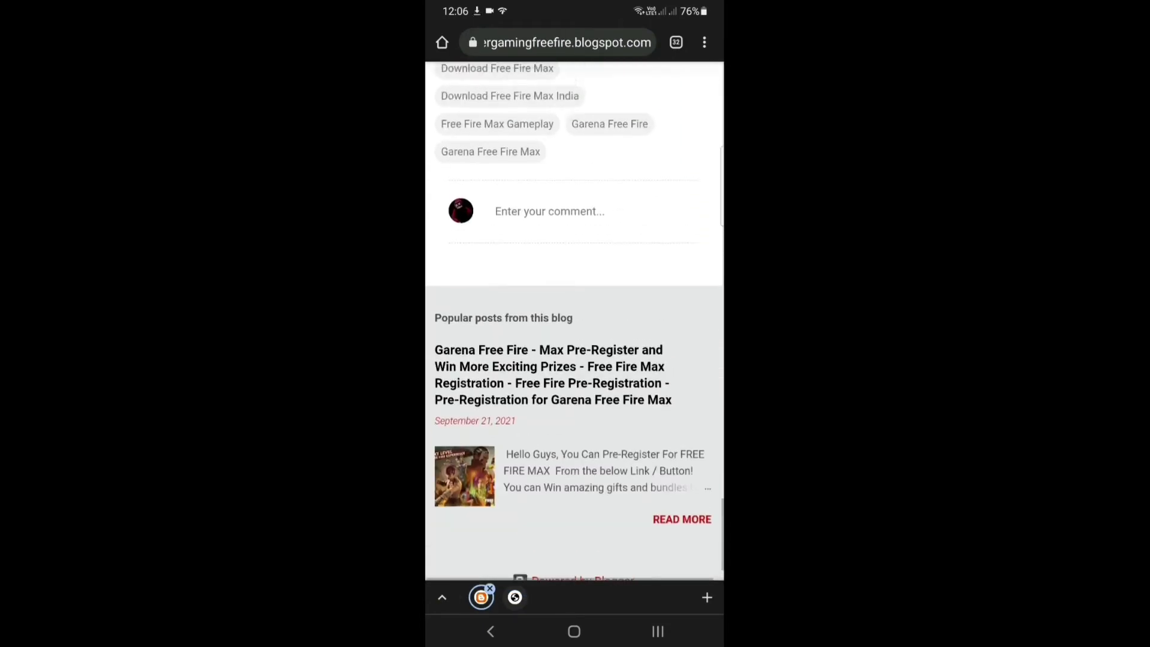
pyautogui.scroll(2, 575, 359)
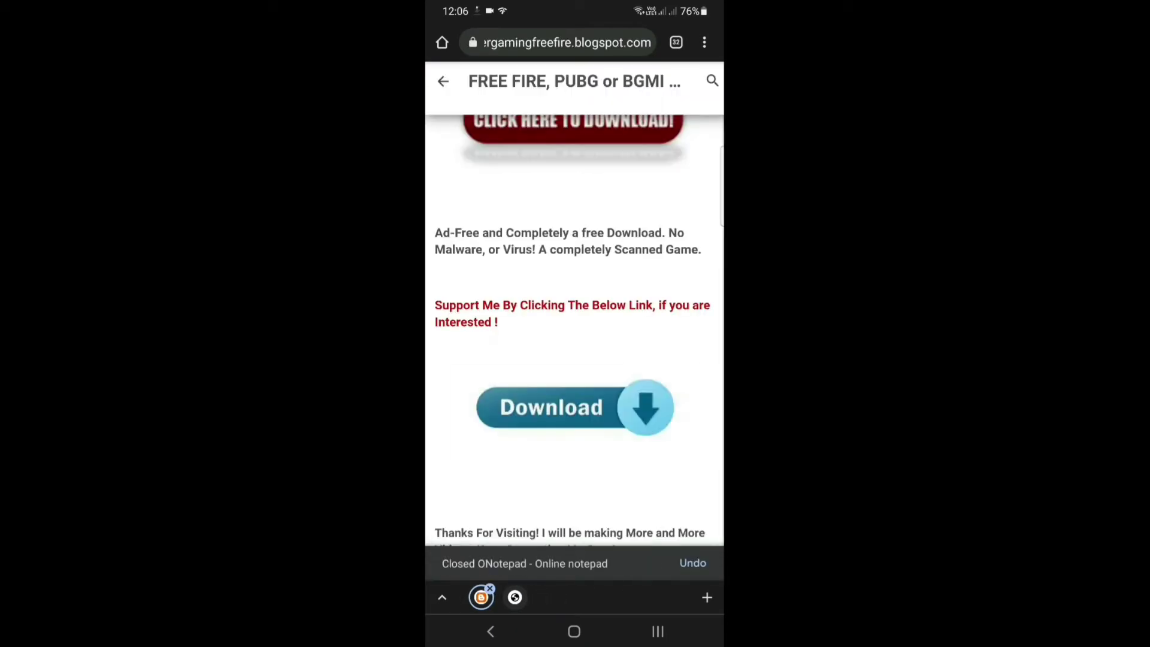
pyautogui.scroll(-5, 575, 315)
pyautogui.scroll(1, 575, 316)
pyautogui.scroll(-5, 574, 315)
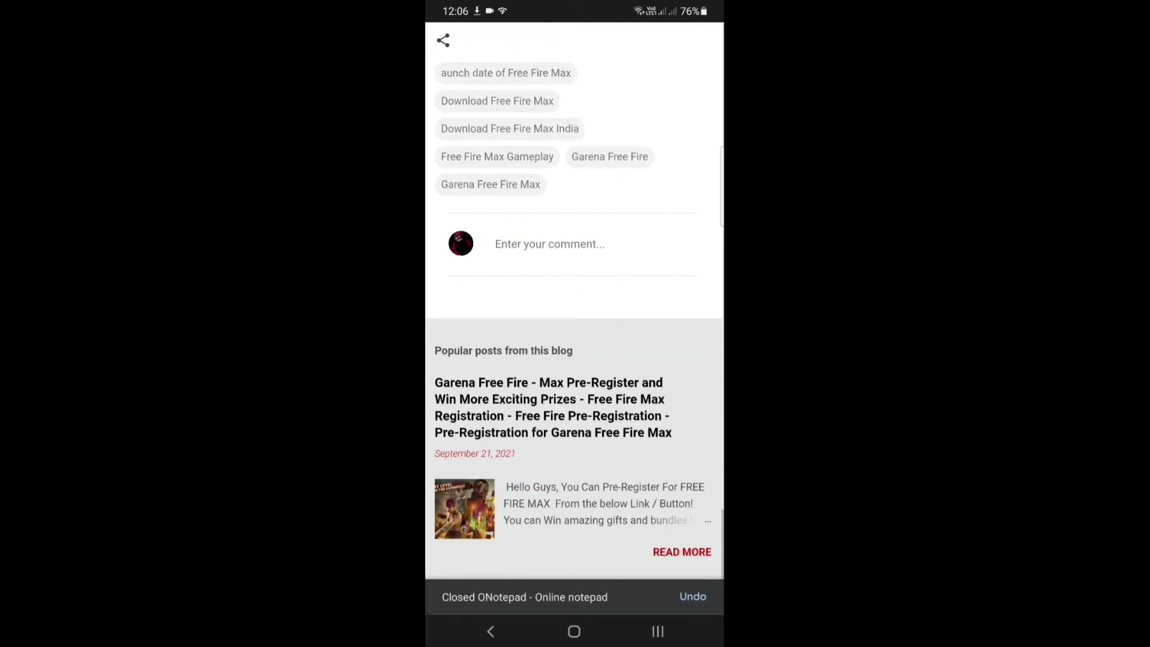
pyautogui.scroll(1, 574, 314)
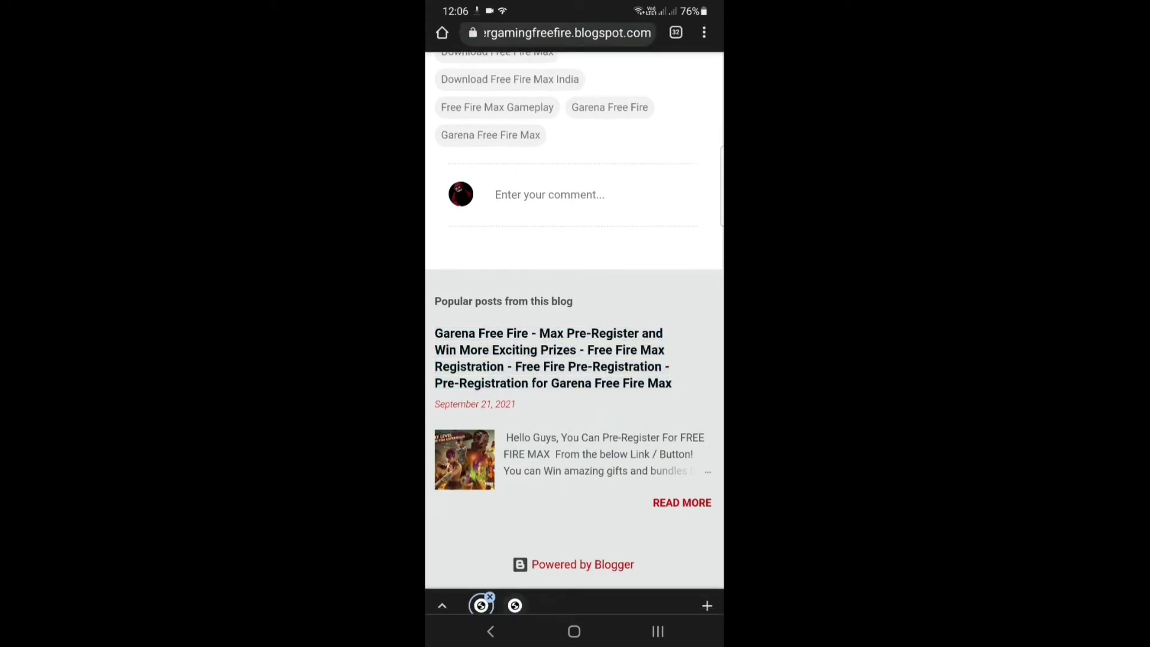
pyautogui.click(552, 358)
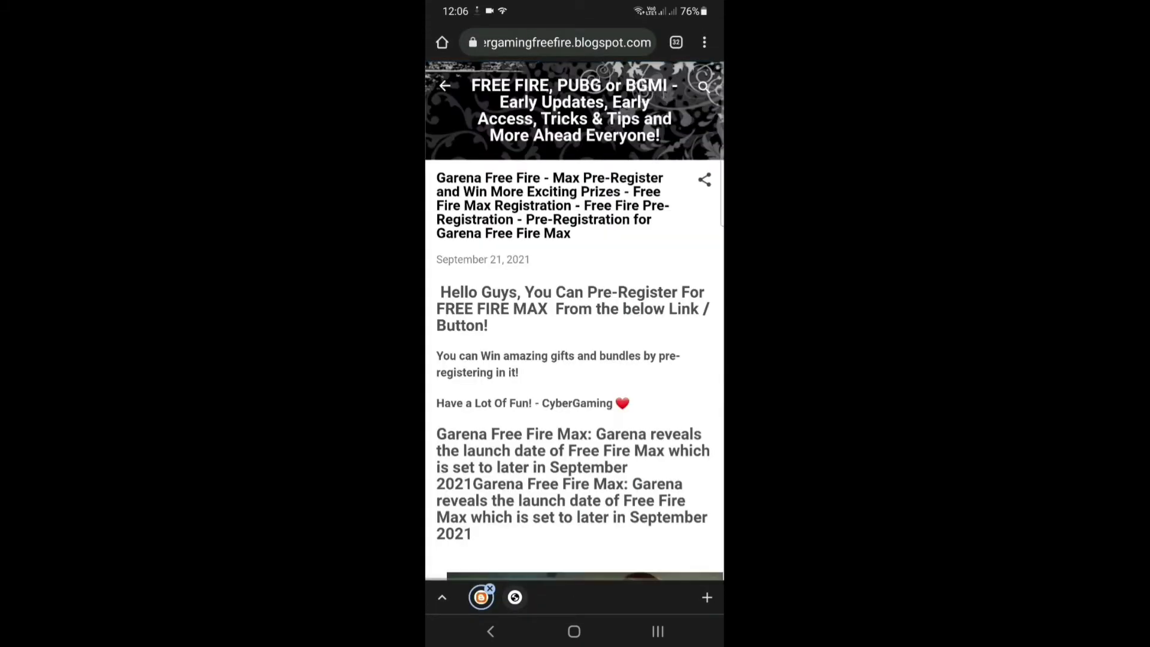
pyautogui.scroll(-2, 574, 360)
pyautogui.scroll(-3, 574, 360)
pyautogui.scroll(-1, 574, 359)
pyautogui.scroll(-2, 574, 360)
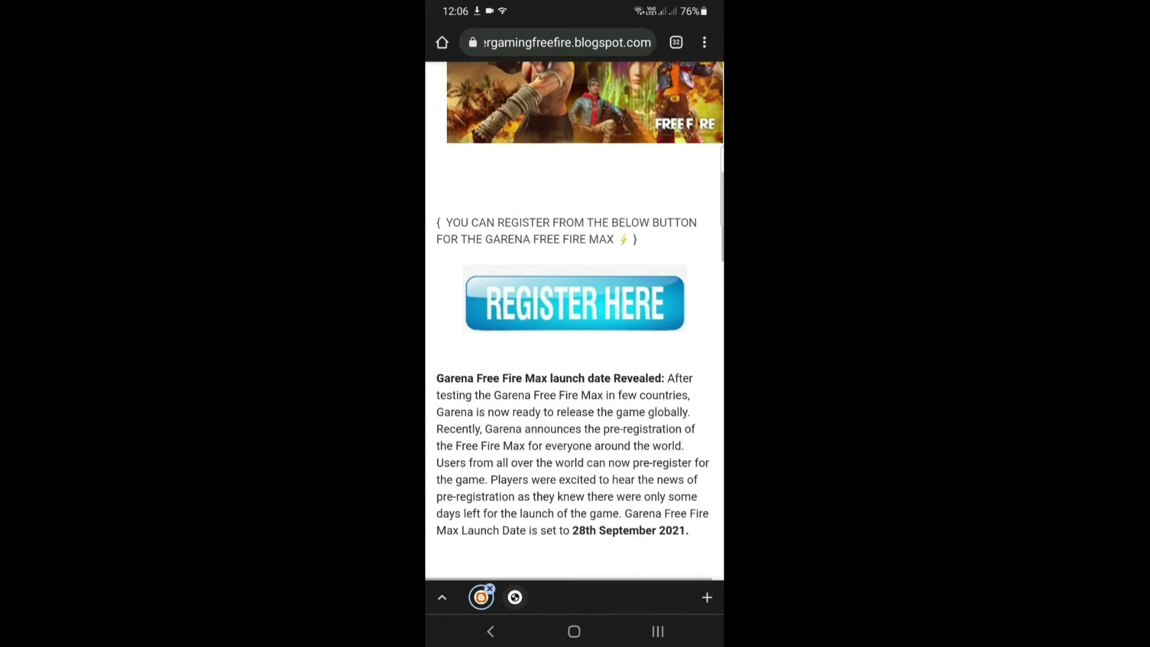
pyautogui.scroll(-1, 575, 360)
pyautogui.scroll(1, 575, 360)
pyautogui.scroll(1, 574, 360)
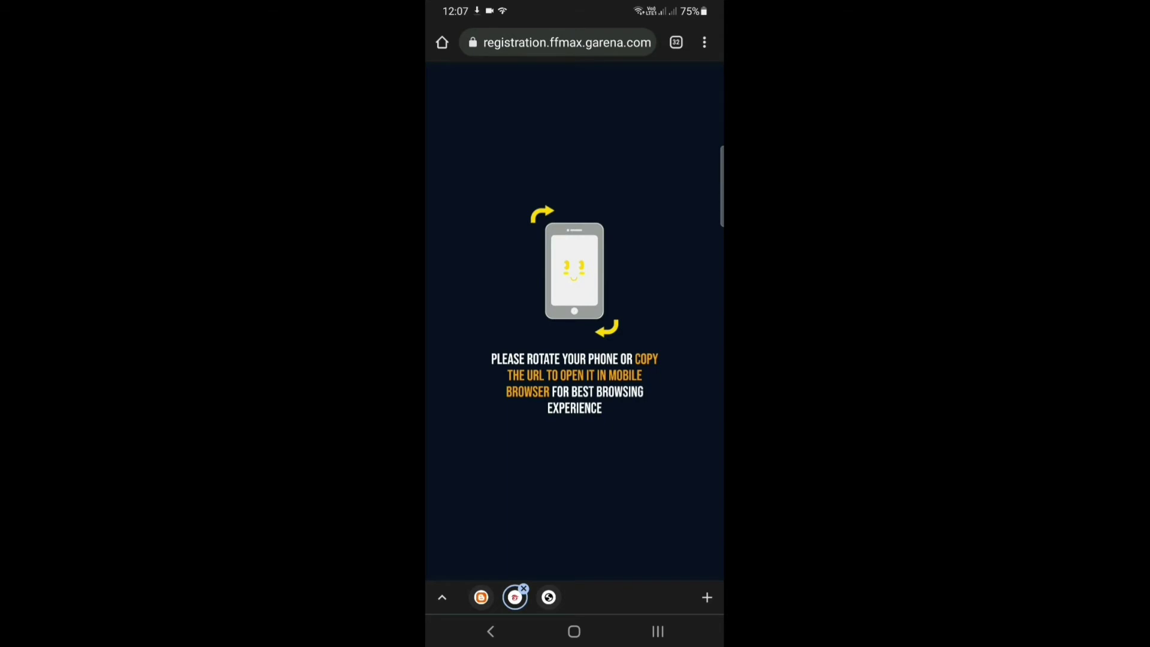
# Step: Close the registration site and open the Free Fire MAX early-access download post
pyautogui.click(524, 590)
pyautogui.scroll(5, 575, 360)
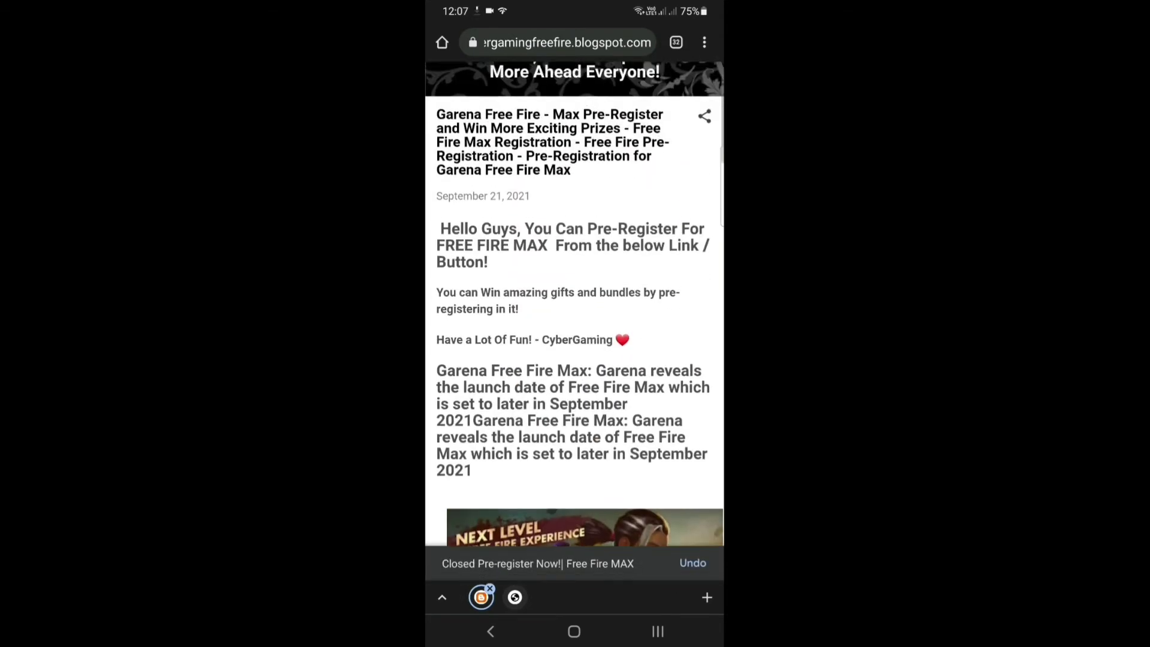
pyautogui.scroll(1, 574, 360)
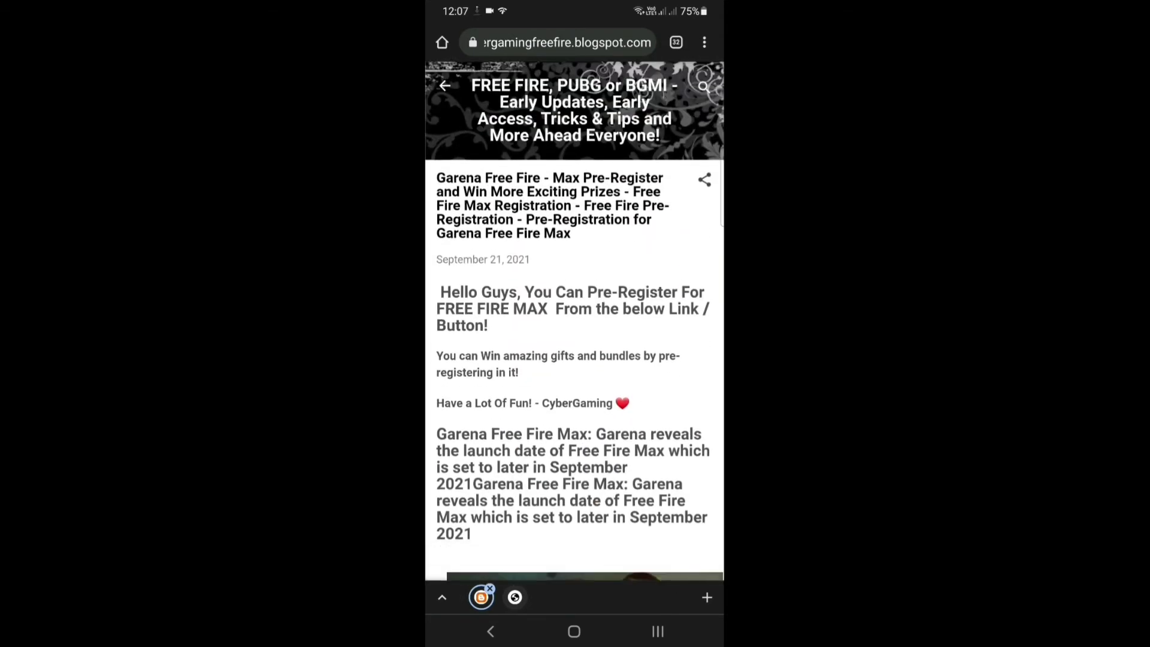
pyautogui.scroll(-6, 575, 360)
pyautogui.scroll(-5, 575, 360)
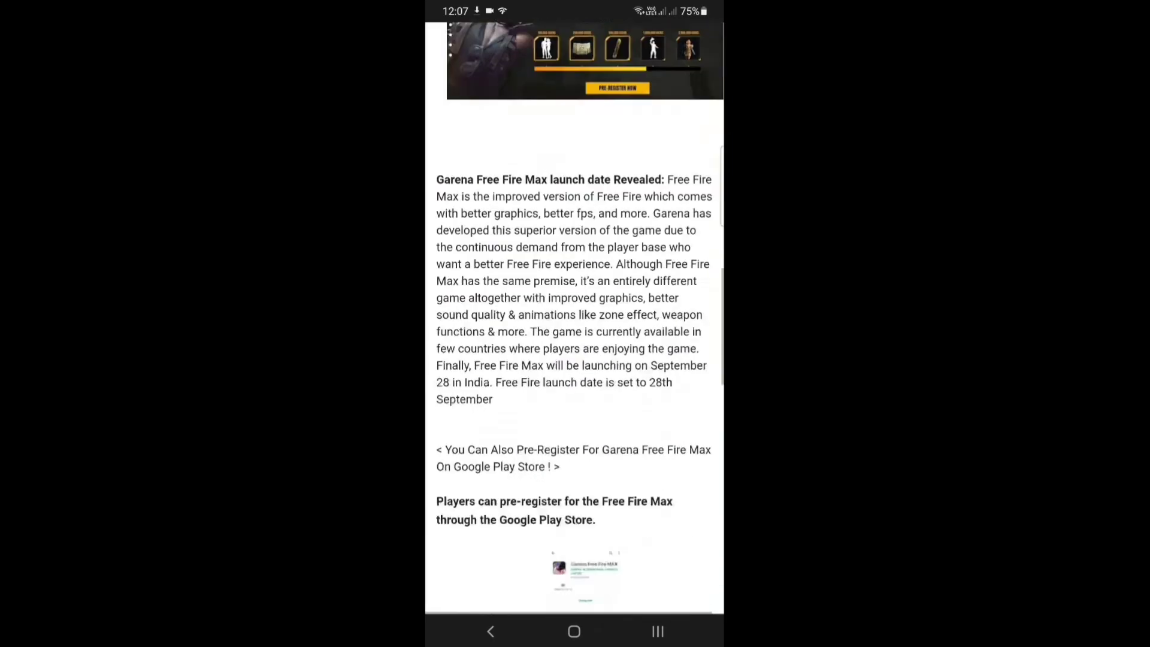
pyautogui.scroll(-5, 574, 359)
pyautogui.scroll(-6, 574, 360)
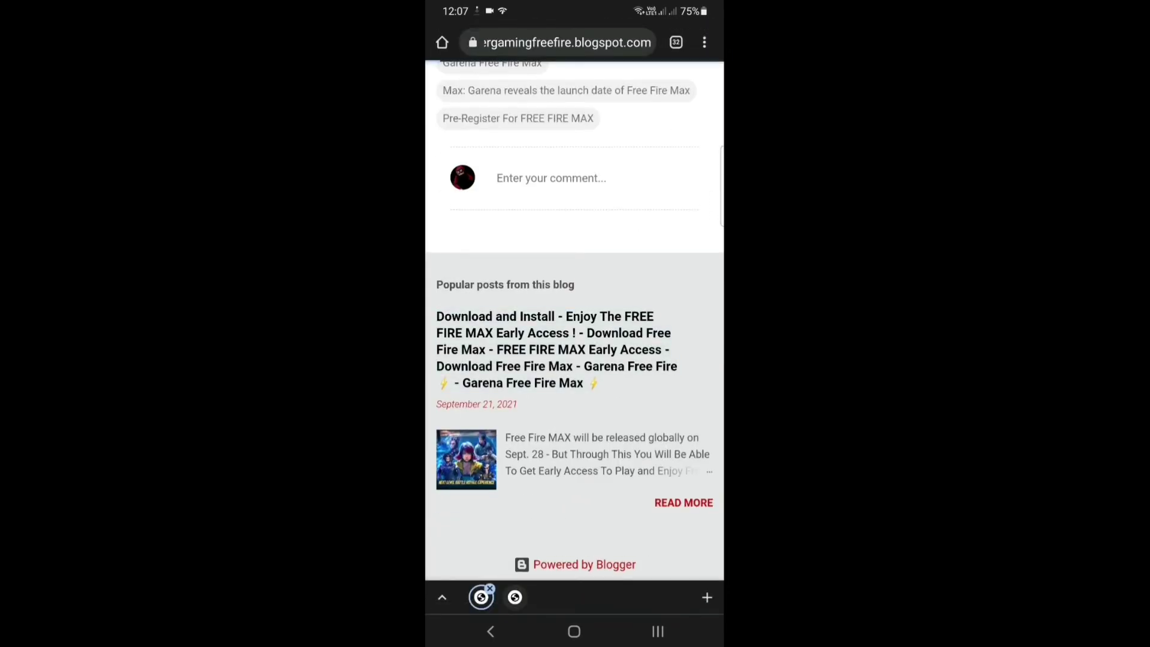
pyautogui.click(557, 350)
pyautogui.scroll(-3, 574, 360)
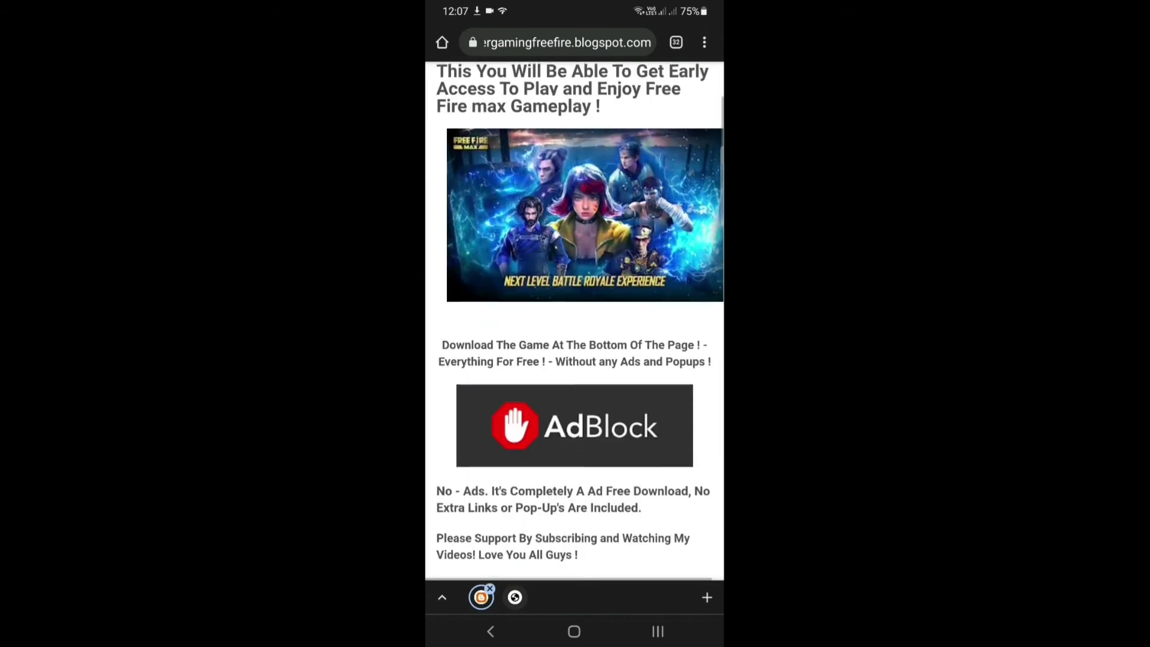
pyautogui.scroll(-3, 574, 360)
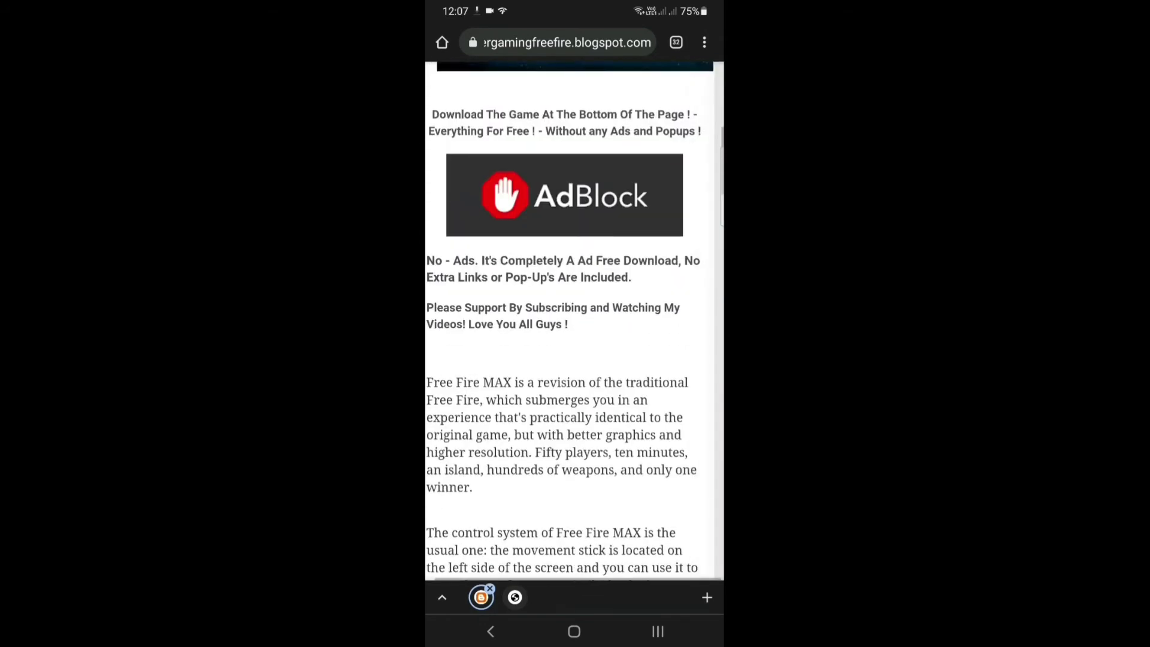
pyautogui.scroll(-3, 574, 359)
pyautogui.scroll(-3, 574, 359)
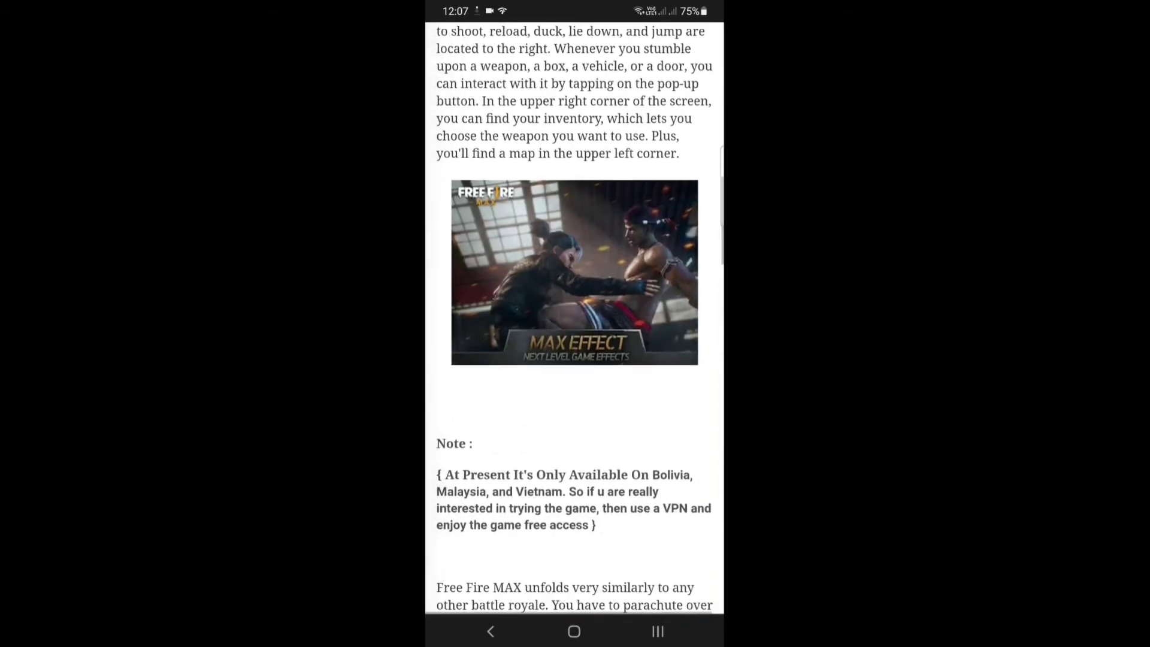
pyautogui.scroll(-5, 575, 360)
pyautogui.scroll(-2, 574, 360)
pyautogui.scroll(-4, 574, 359)
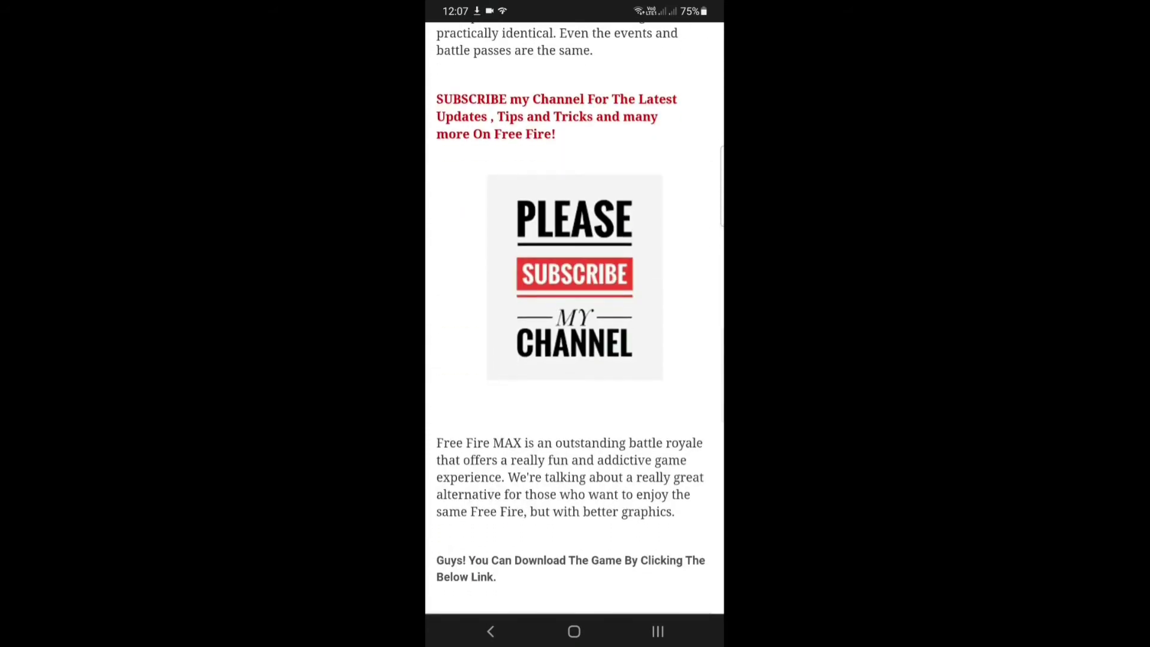
pyautogui.scroll(2, 574, 360)
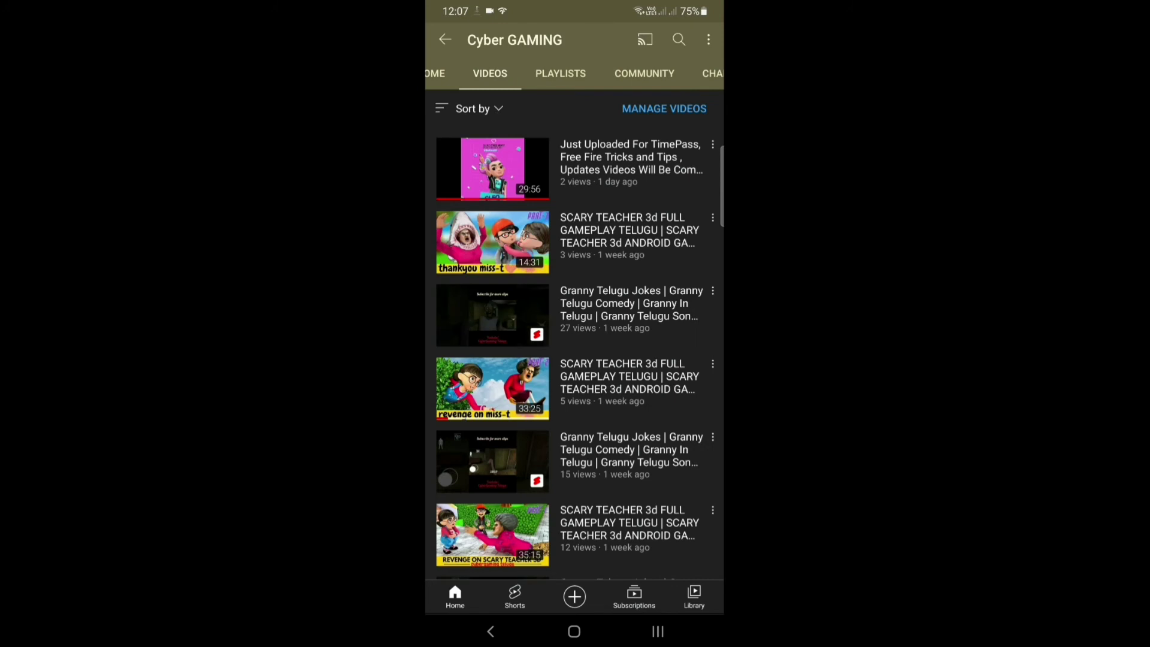
# Step: View Cyber GAMING's Community, Channels, then About sections with its description and social links
pyautogui.click(644, 73)
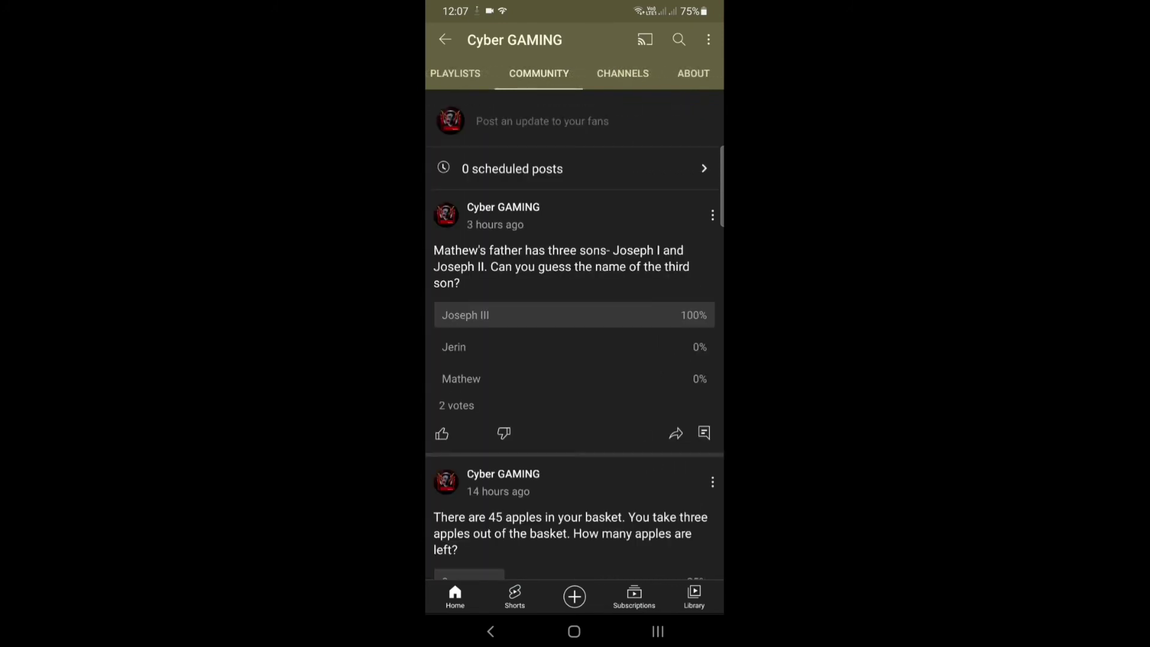
pyautogui.click(623, 73)
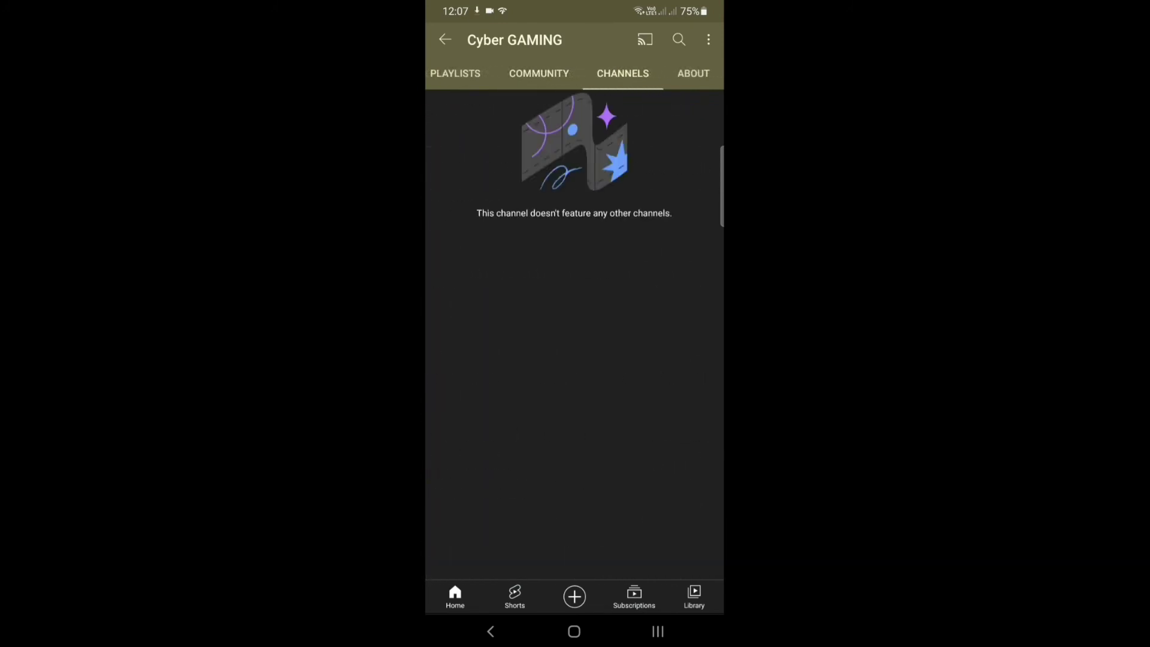
pyautogui.click(693, 73)
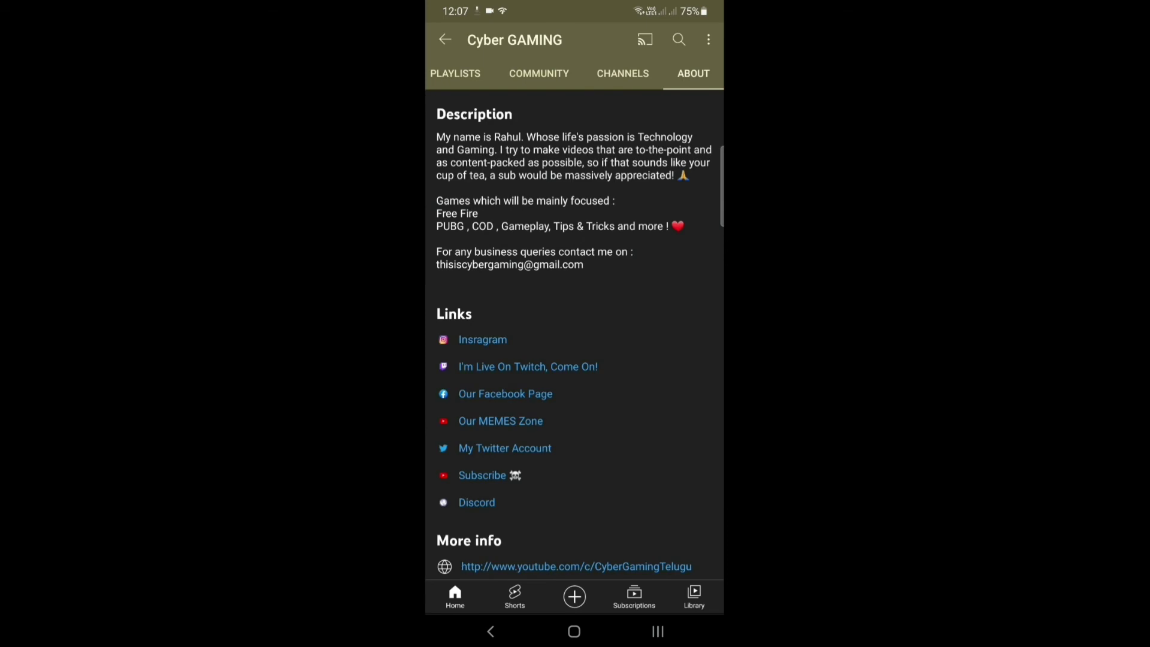